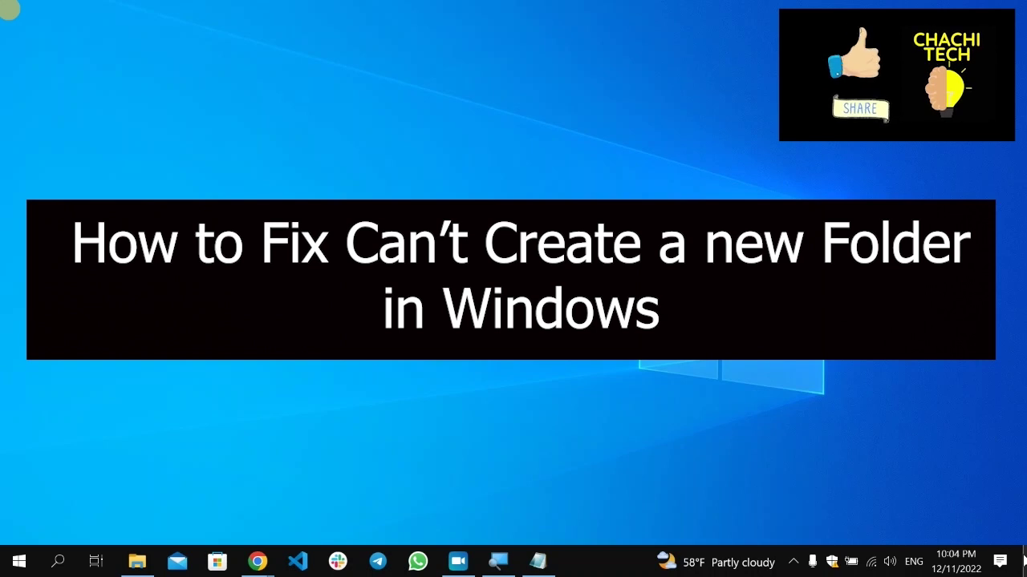
Try to create a new folder on the desktop from the New submenu.
{"action": "right_click", "coordinate": [630, 167]}
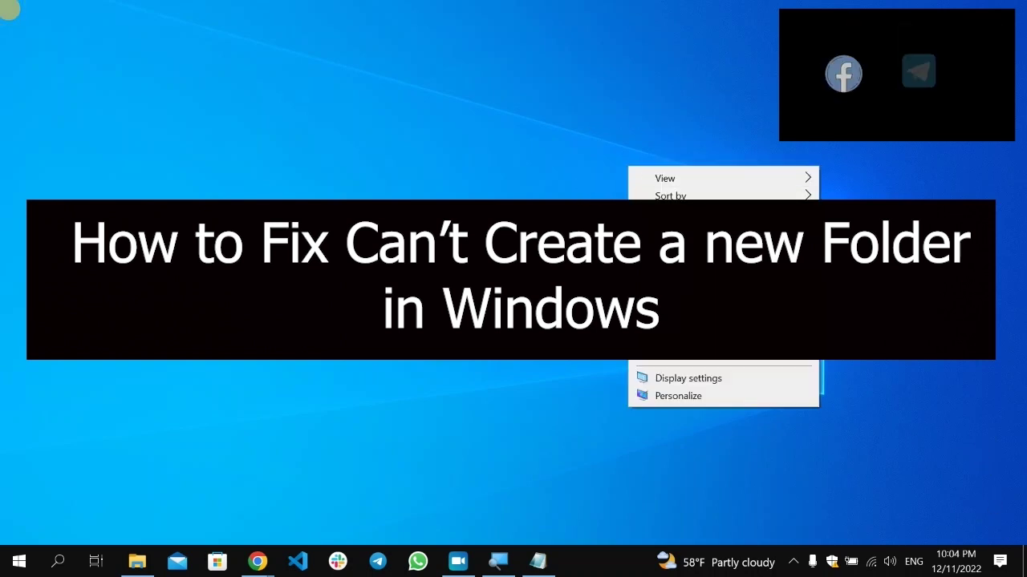
{"action": "left_click", "coordinate": [699, 355]}
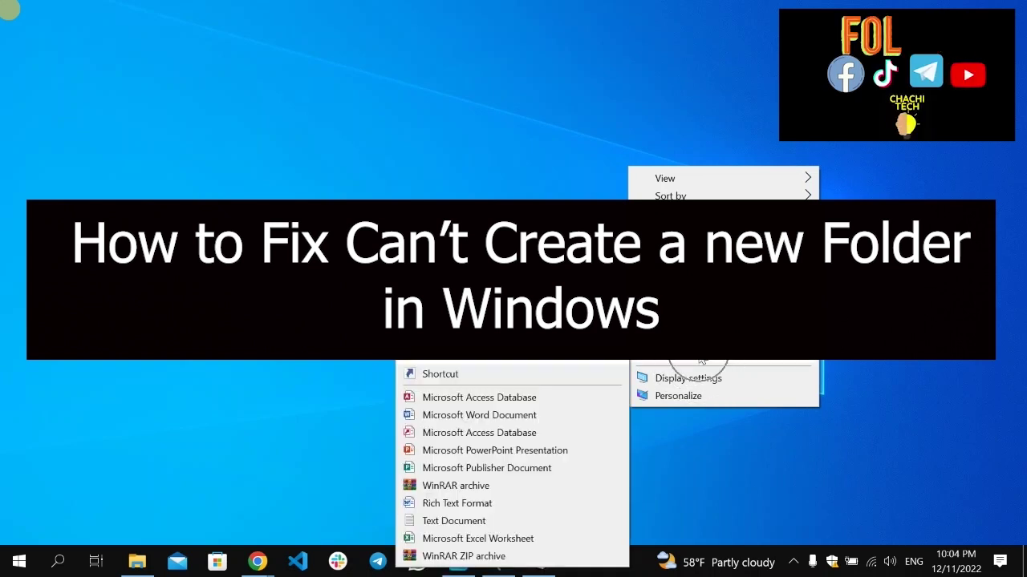
{"action": "left_click", "coordinate": [505, 359]}
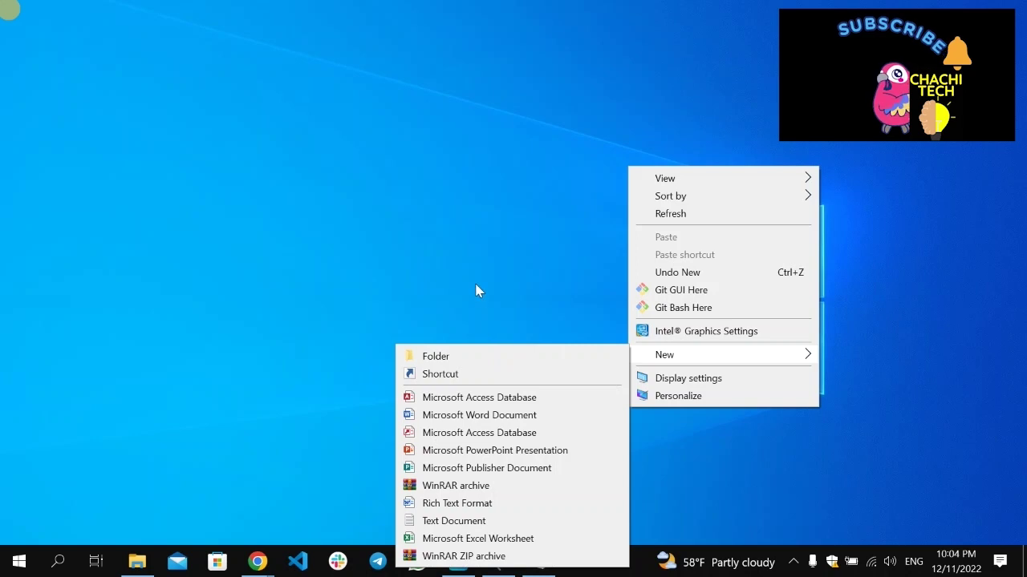
{"action": "left_click", "coordinate": [440, 357]}
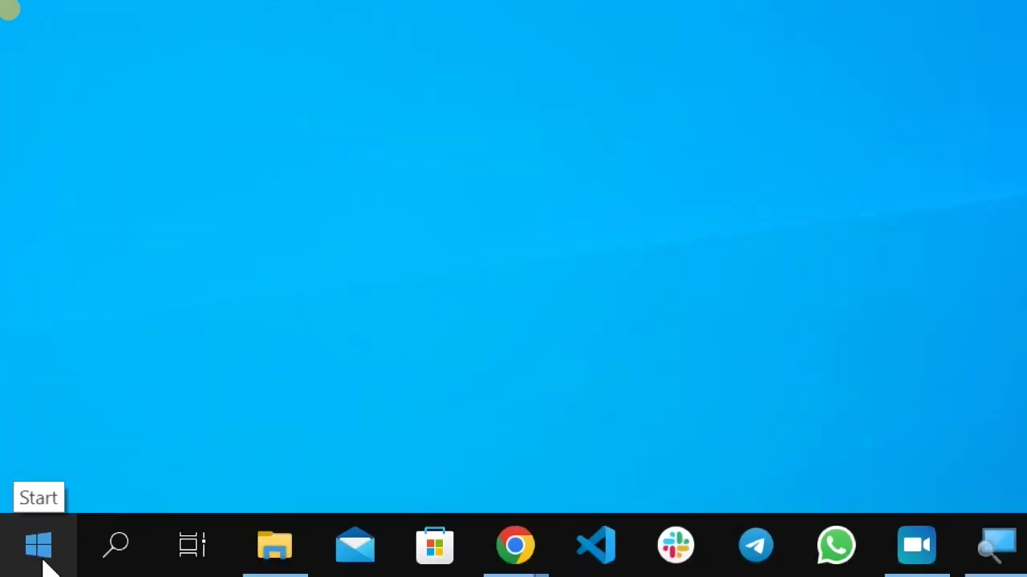
Launch Task Manager from the power-user menu and switch it to the More details view.
{"action": "right_click", "coordinate": [46, 566]}
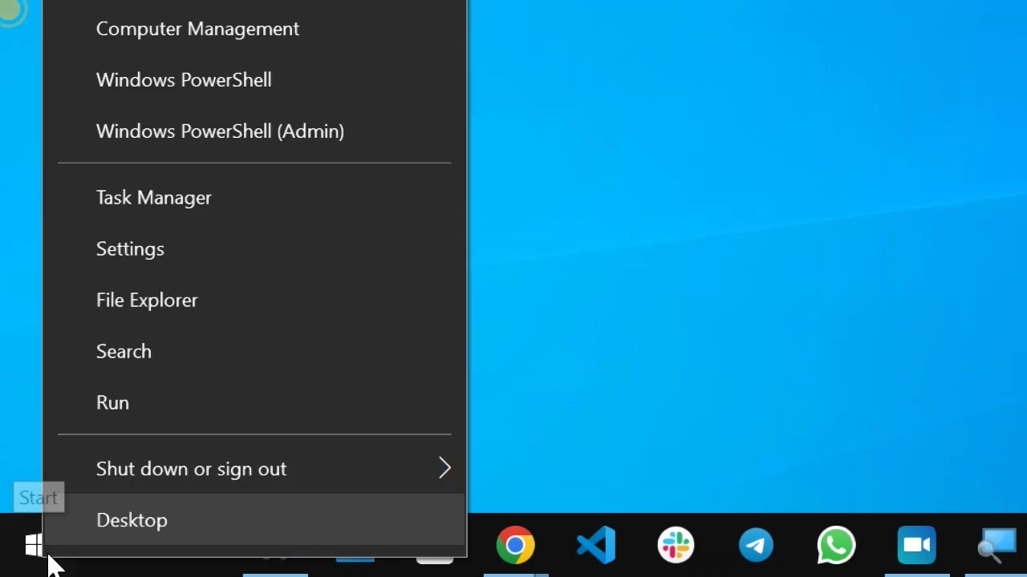
{"action": "key", "text": "Escape"}
{"action": "right_click", "coordinate": [38, 546]}
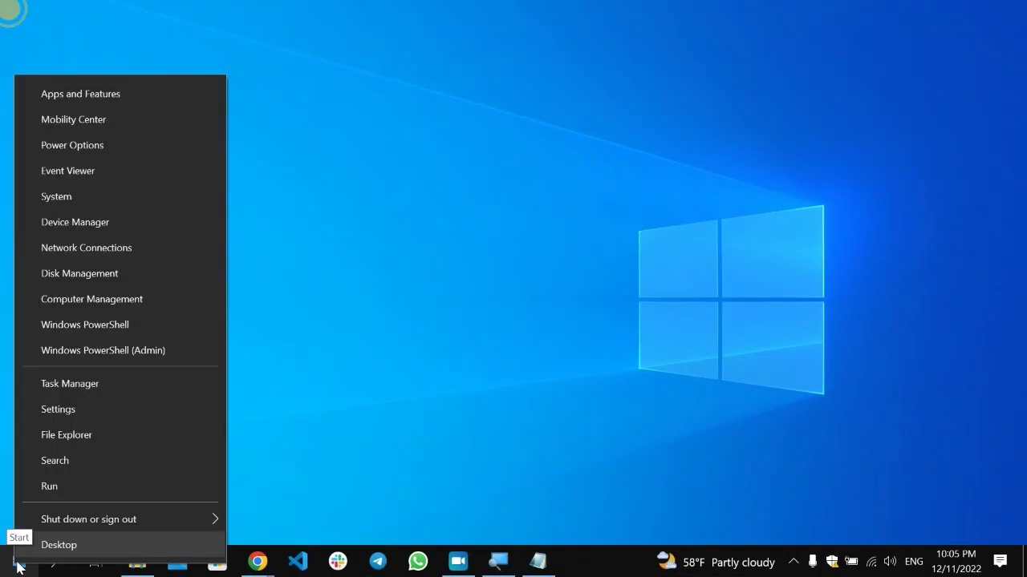
{"action": "left_click", "coordinate": [181, 220]}
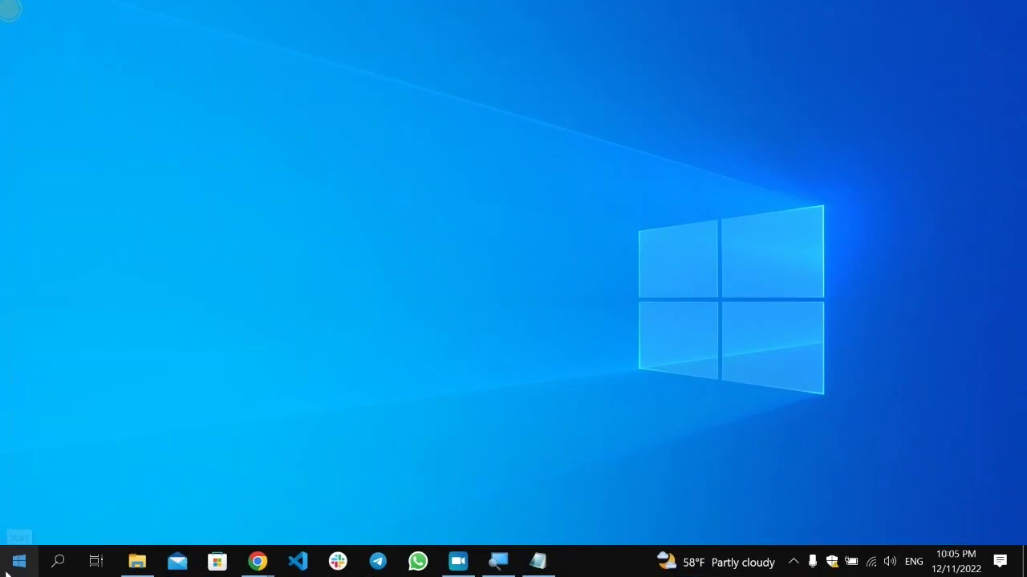
{"action": "right_click", "coordinate": [20, 562]}
{"action": "left_click", "coordinate": [88, 401]}
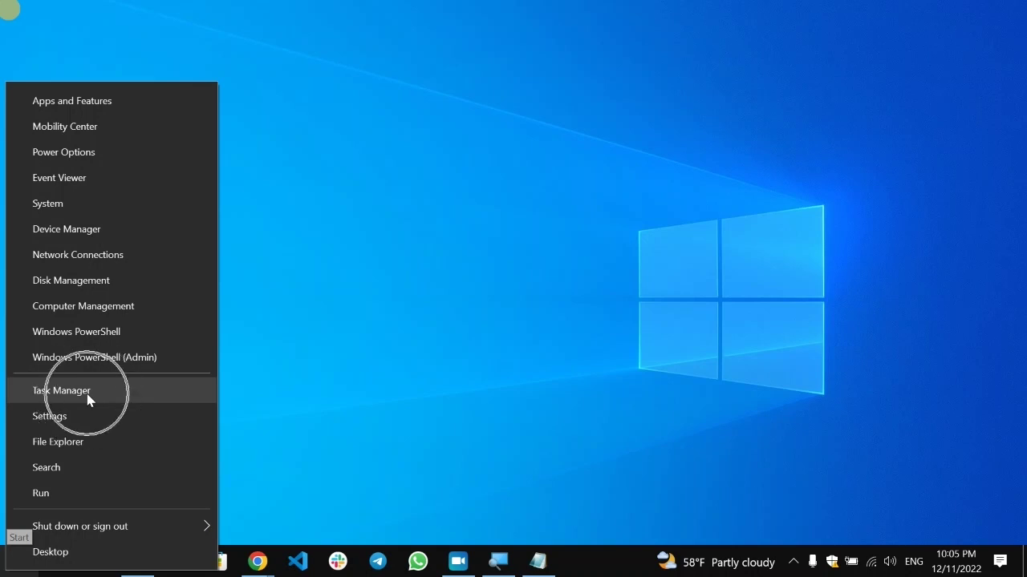
{"action": "left_click", "coordinate": [89, 401]}
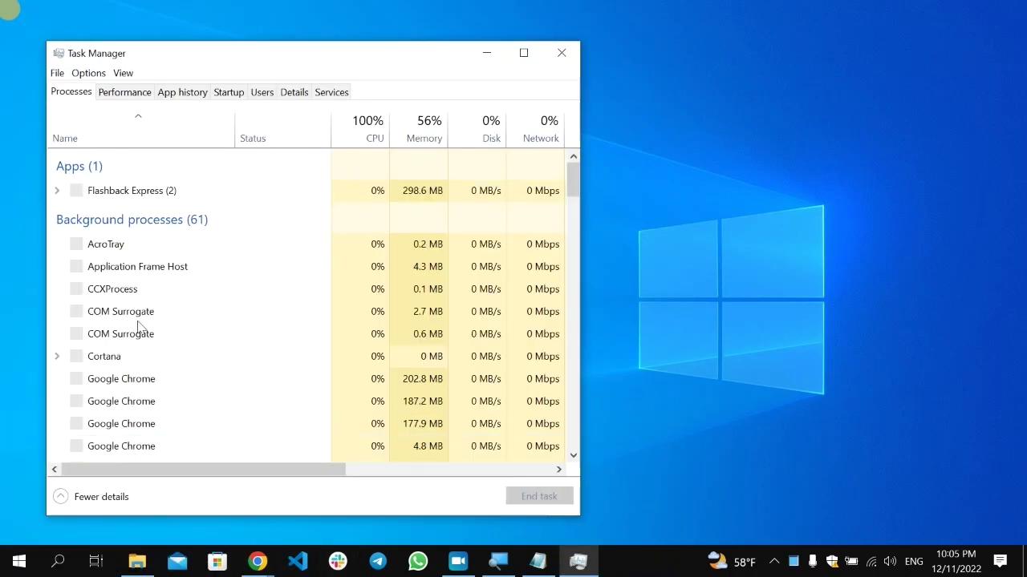
{"action": "left_click", "coordinate": [94, 502]}
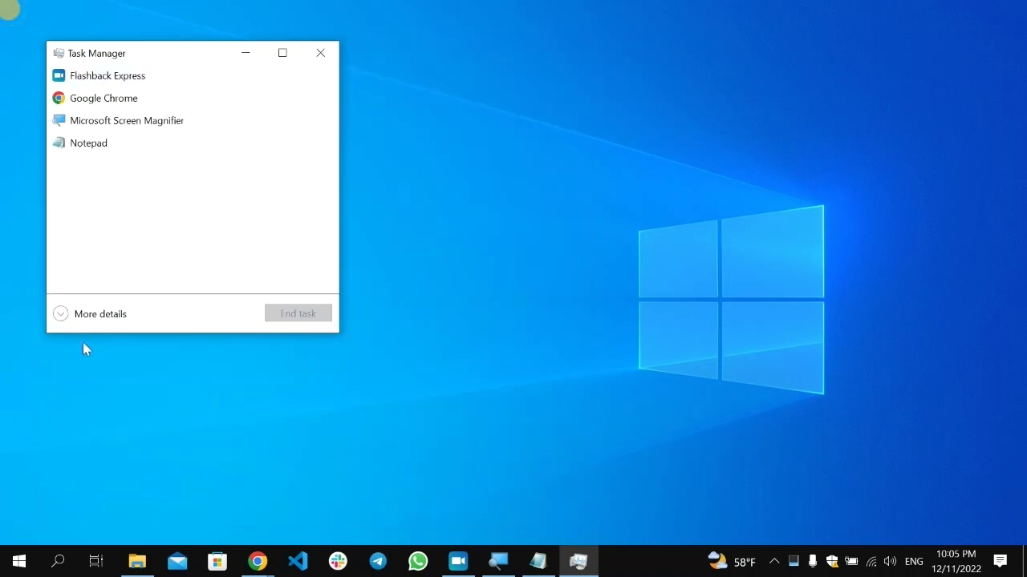
{"action": "left_click", "coordinate": [92, 316]}
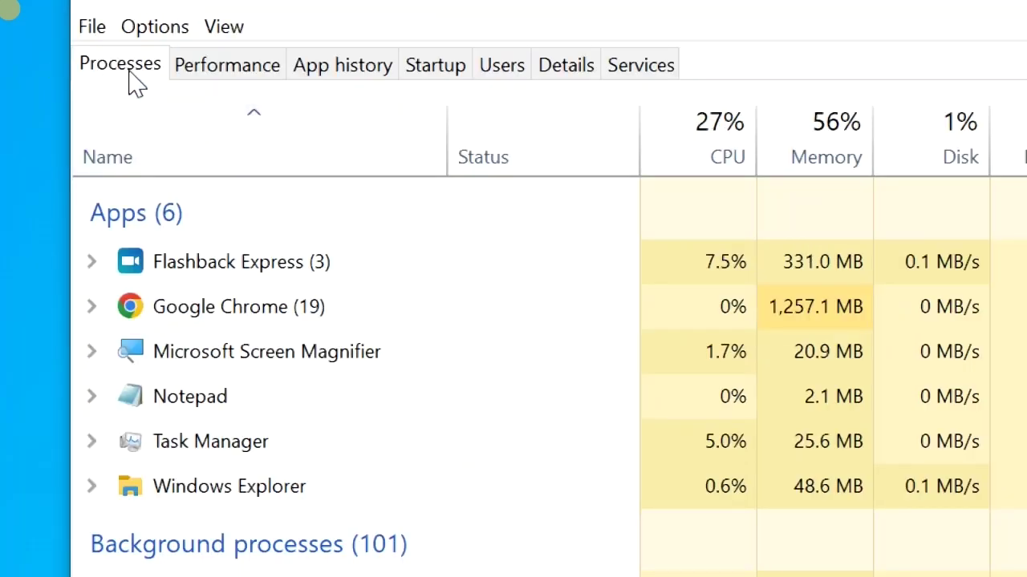
Browse the Processes list and resize the Task Manager window.
{"action": "left_click", "coordinate": [76, 95]}
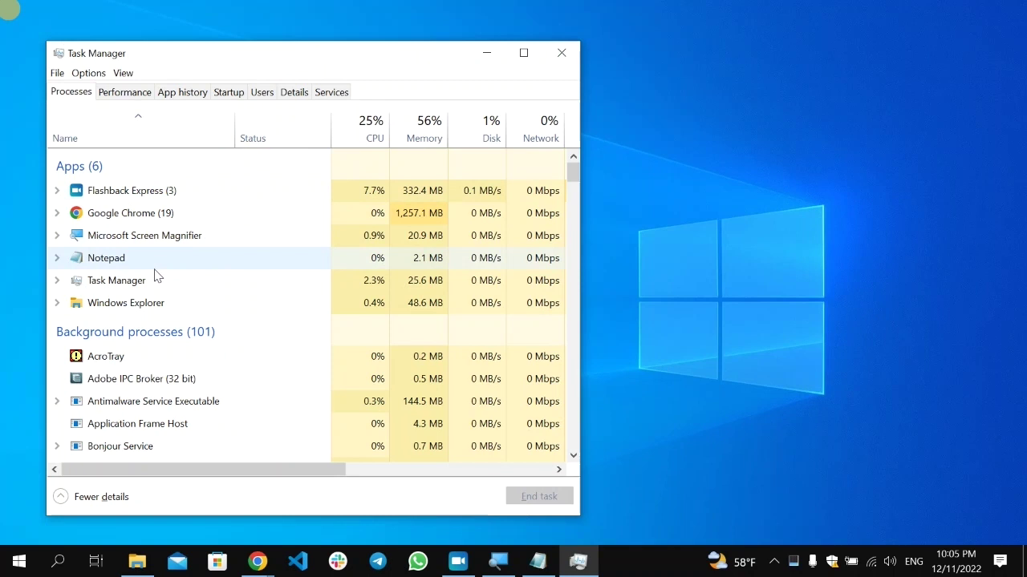
{"action": "scroll", "coordinate": [155, 274], "scroll_direction": "down", "scroll_amount": 1}
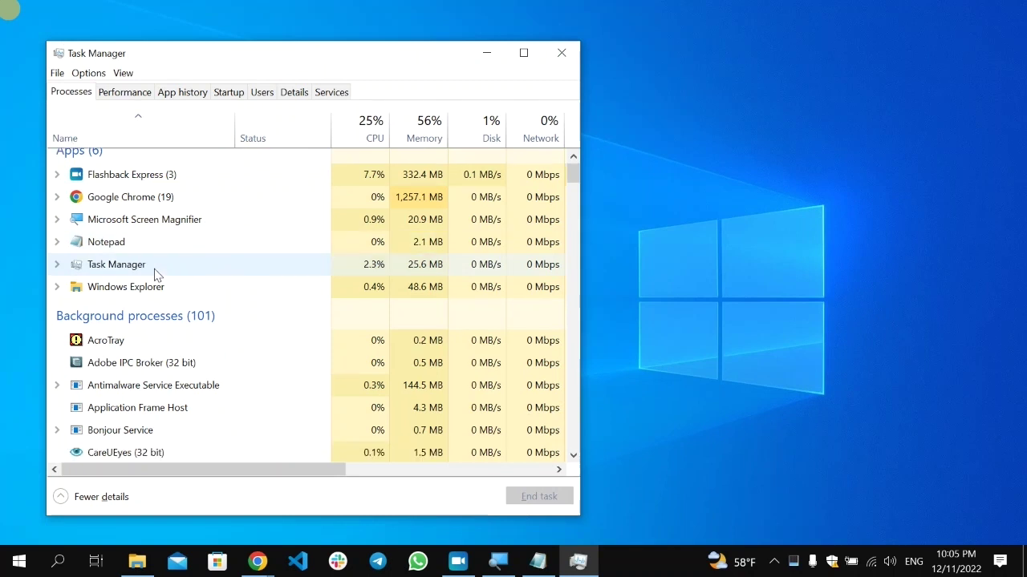
{"action": "scroll", "coordinate": [321, 380], "scroll_direction": "down", "scroll_amount": 7}
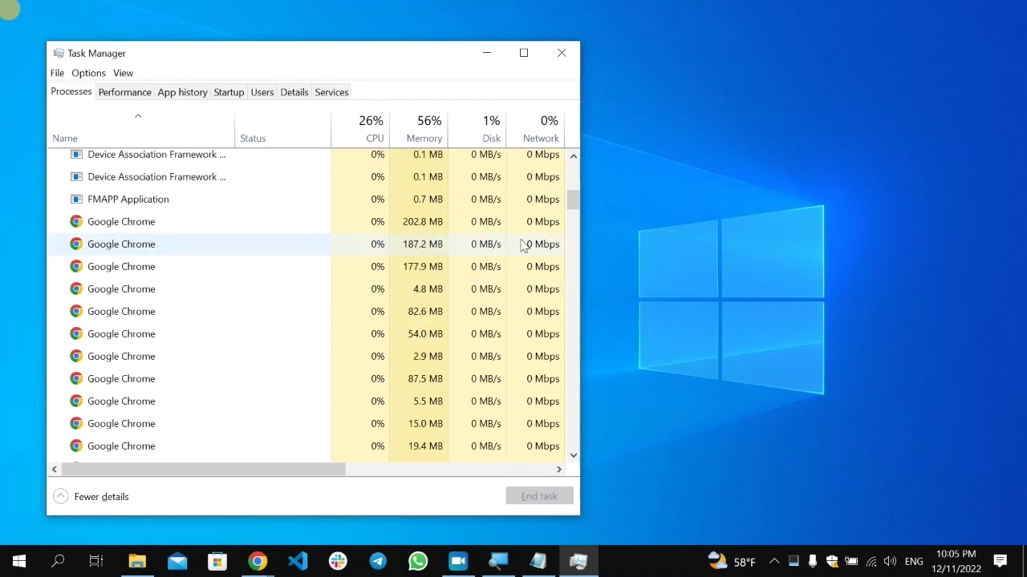
{"action": "left_click_drag", "start_coordinate": [573, 199], "coordinate": [520, 165]}
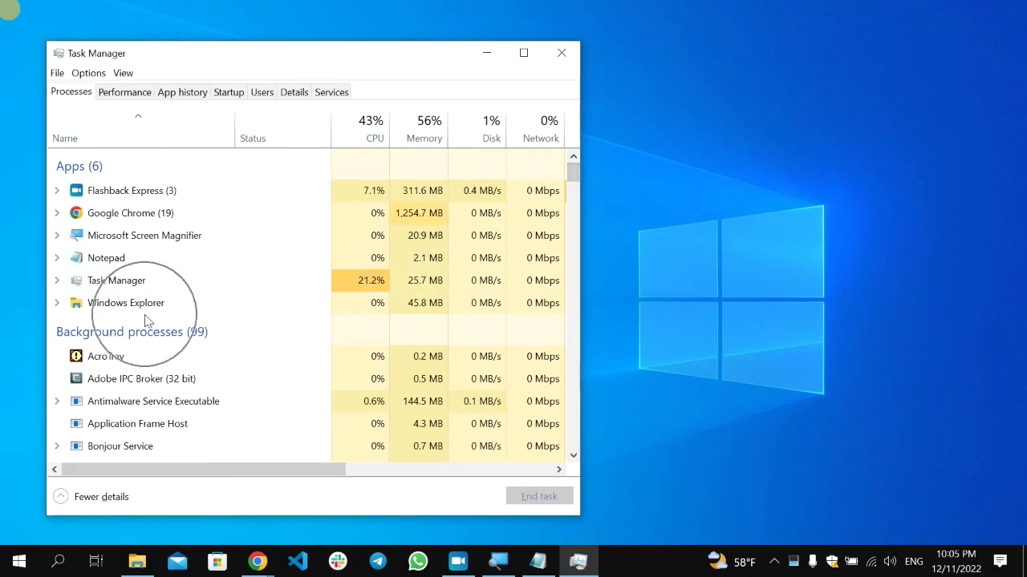
{"action": "mouse_move", "coordinate": [573, 170]}
{"action": "left_mouse_down"}
{"action": "mouse_move", "coordinate": [573, 319]}
{"action": "mouse_move", "coordinate": [563, 331]}
{"action": "mouse_move", "coordinate": [542, 202]}
{"action": "mouse_move", "coordinate": [572, 165]}
{"action": "left_mouse_up"}
{"action": "left_click", "coordinate": [540, 201]}
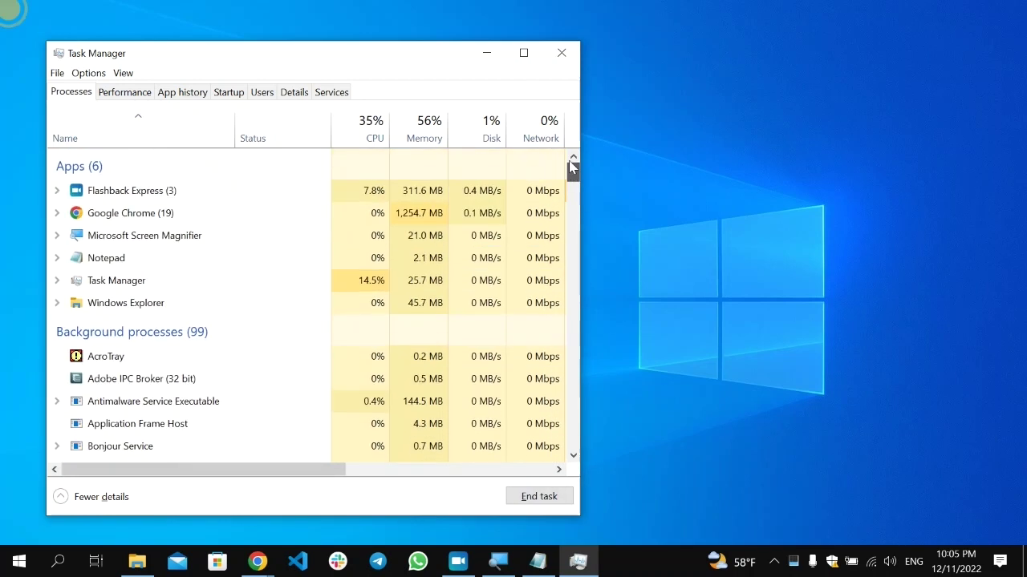
Restart the Windows Explorer process, then close Task Manager.
{"action": "left_click", "coordinate": [200, 310]}
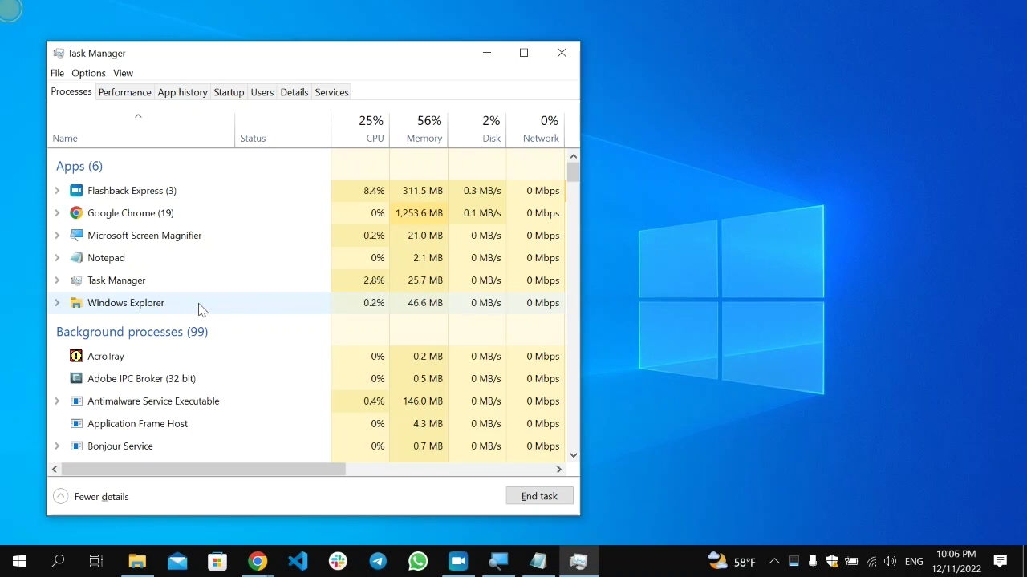
{"action": "right_click", "coordinate": [200, 310]}
{"action": "left_click", "coordinate": [239, 331]}
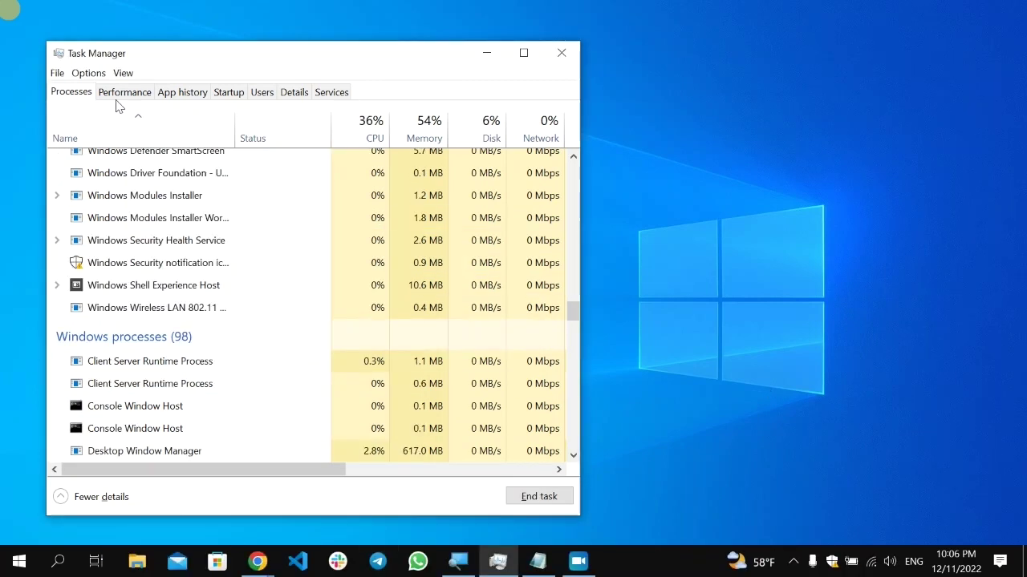
{"action": "left_click", "coordinate": [575, 63]}
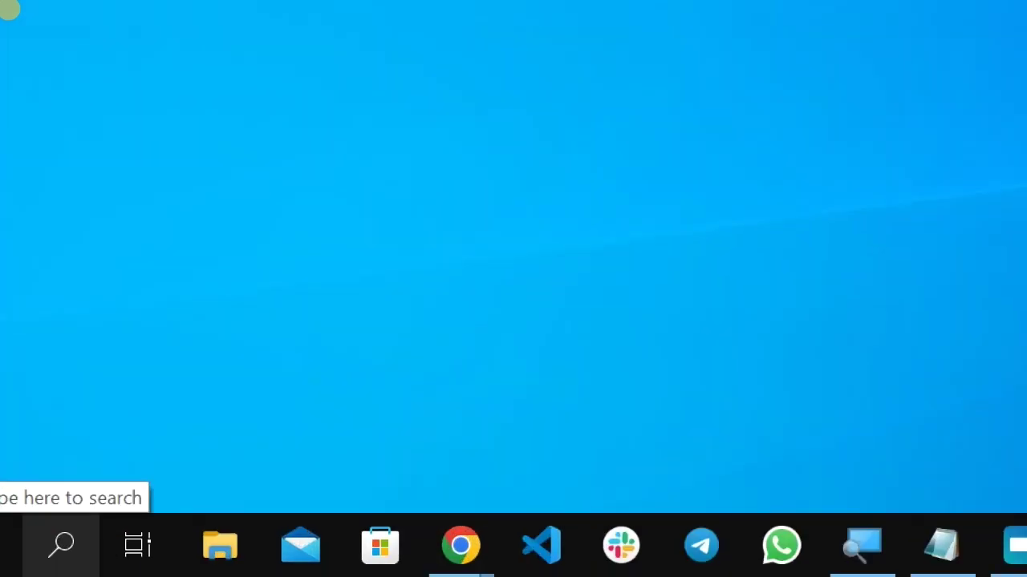
Search for 'file explorer' in the taskbar search and open File Explorer.
{"action": "left_click", "coordinate": [57, 566]}
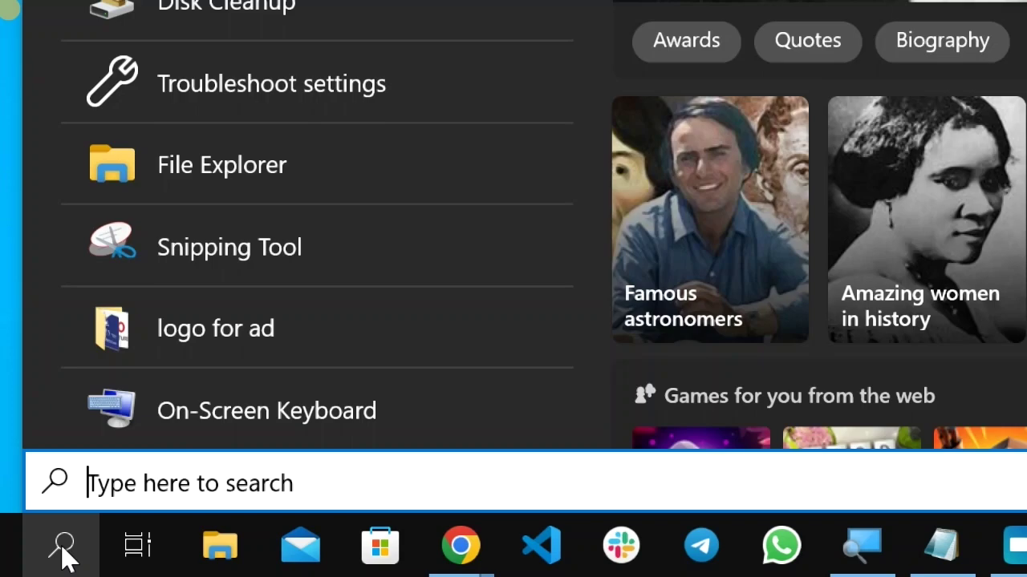
{"action": "type", "text": "filee"}
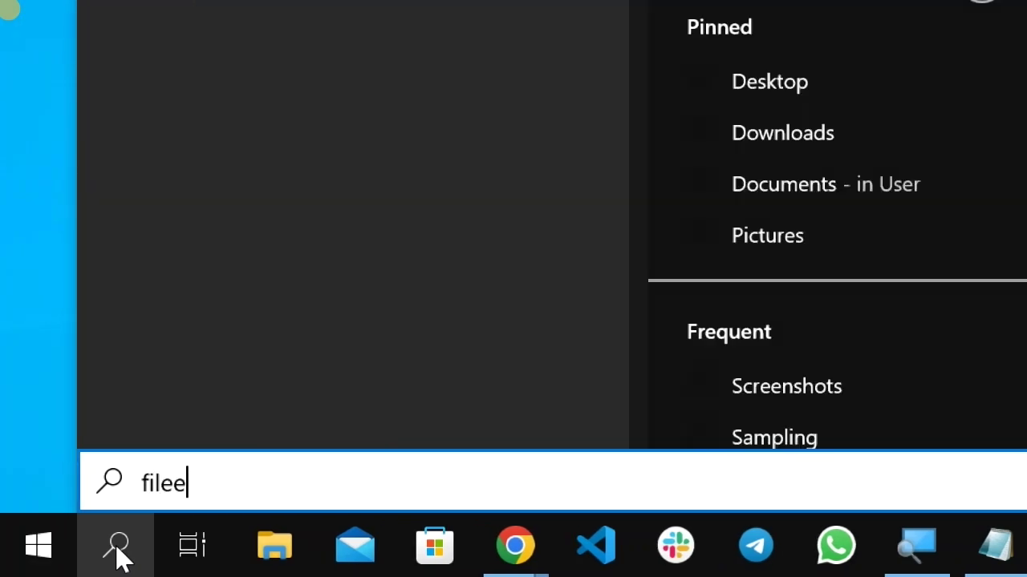
{"action": "key", "text": "BackSpace"}
{"action": "type", "text": "exp"}
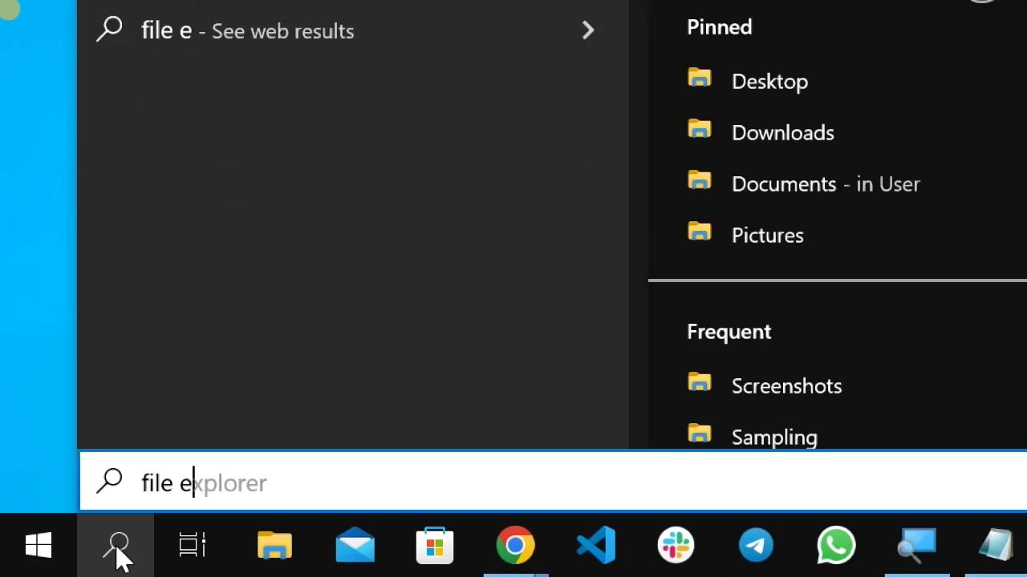
{"action": "type", "text": "lorer"}
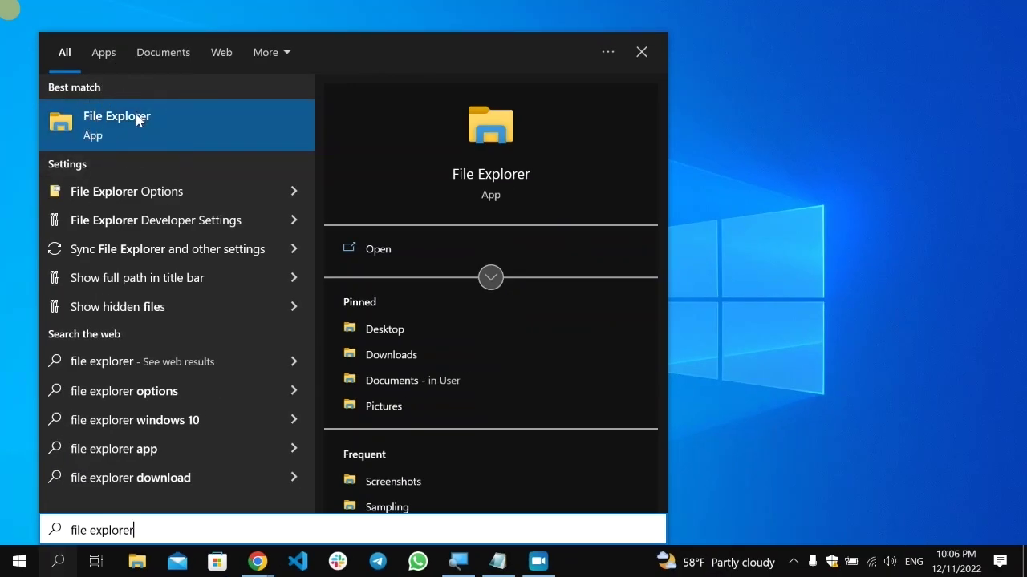
{"action": "left_click", "coordinate": [138, 120]}
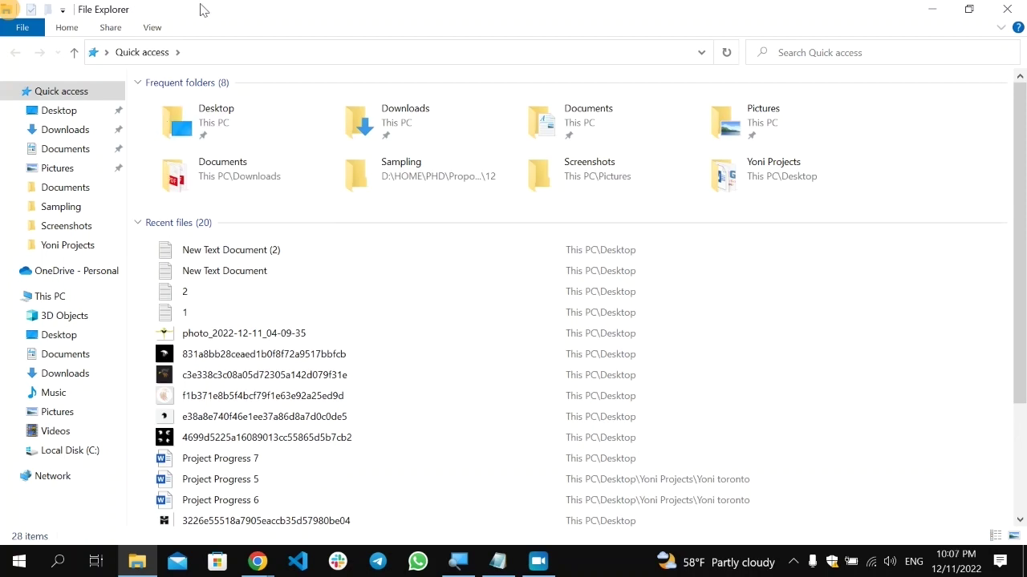
Open Folder Options from the View tab of File Explorer's ribbon.
{"action": "left_click", "coordinate": [152, 28]}
{"action": "left_click", "coordinate": [151, 28]}
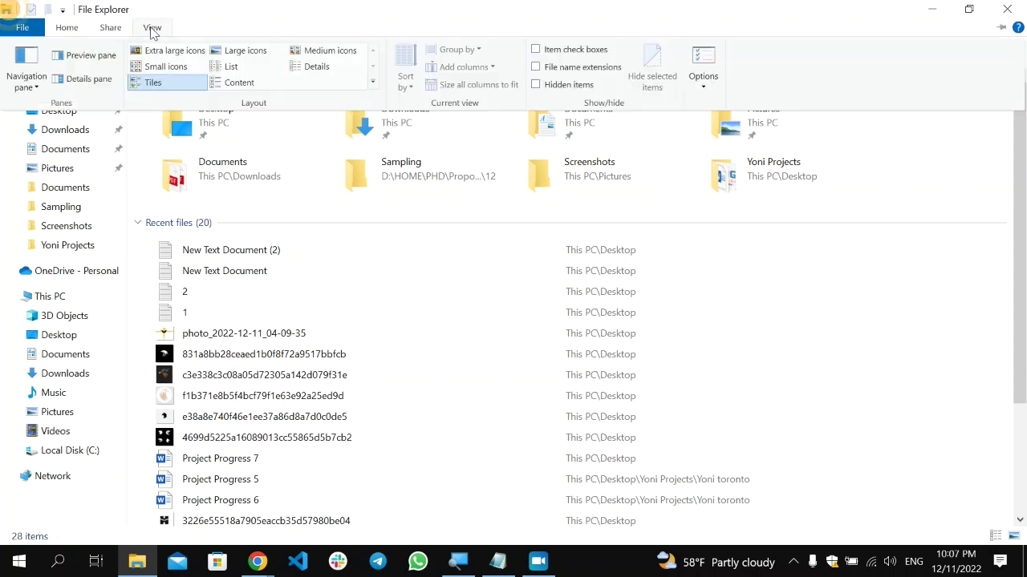
{"action": "left_click", "coordinate": [705, 63]}
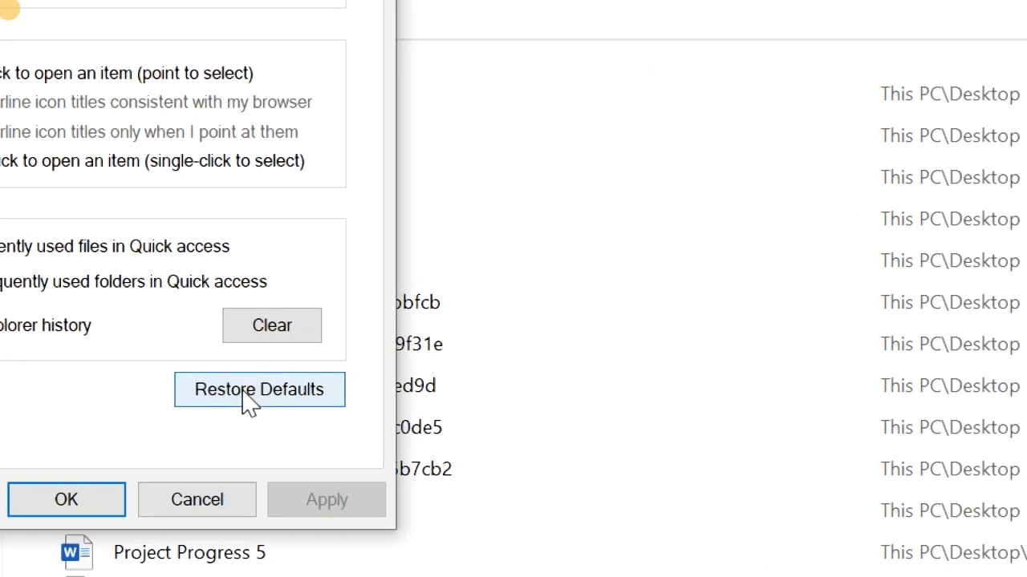
Restore the default folder options, apply and confirm them, then minimize File Explorer.
{"action": "left_click", "coordinate": [249, 404]}
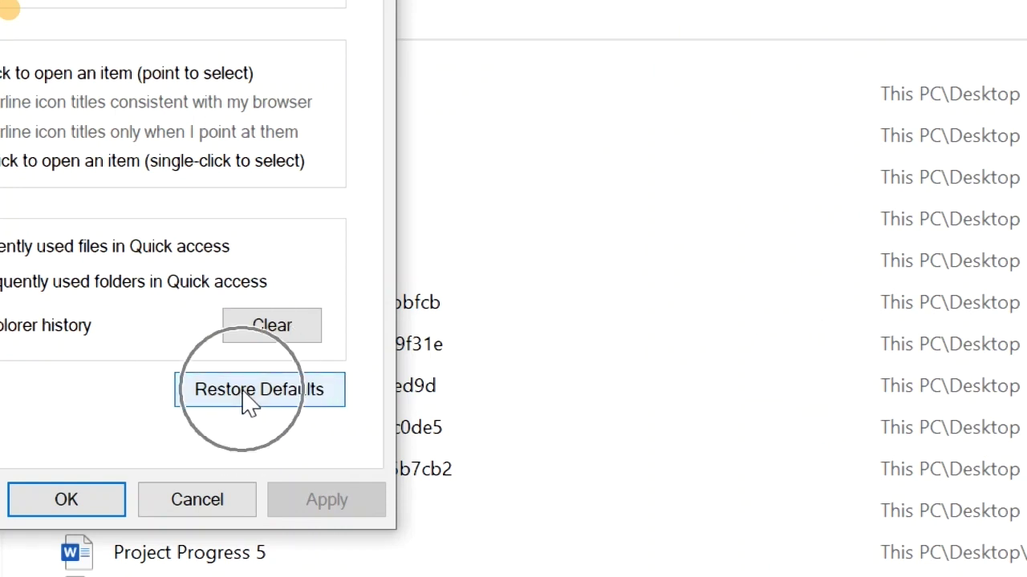
{"action": "left_click", "coordinate": [249, 403]}
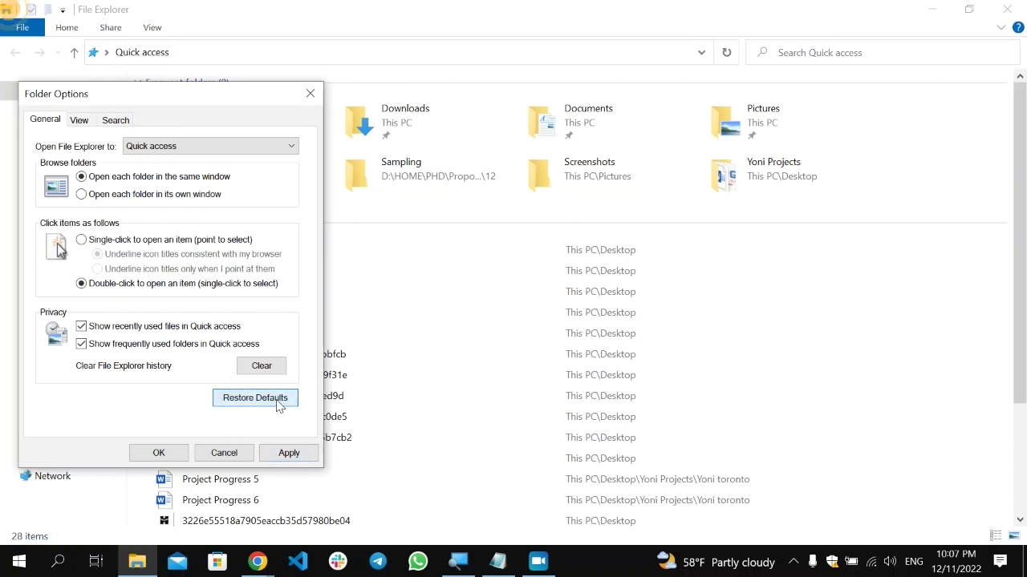
{"action": "left_click", "coordinate": [289, 453]}
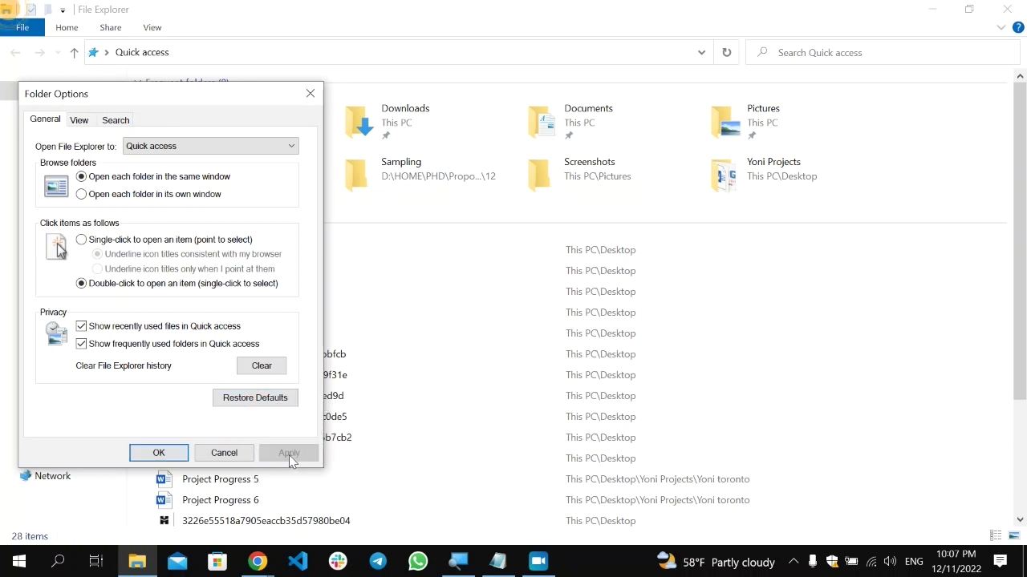
{"action": "left_click", "coordinate": [158, 455]}
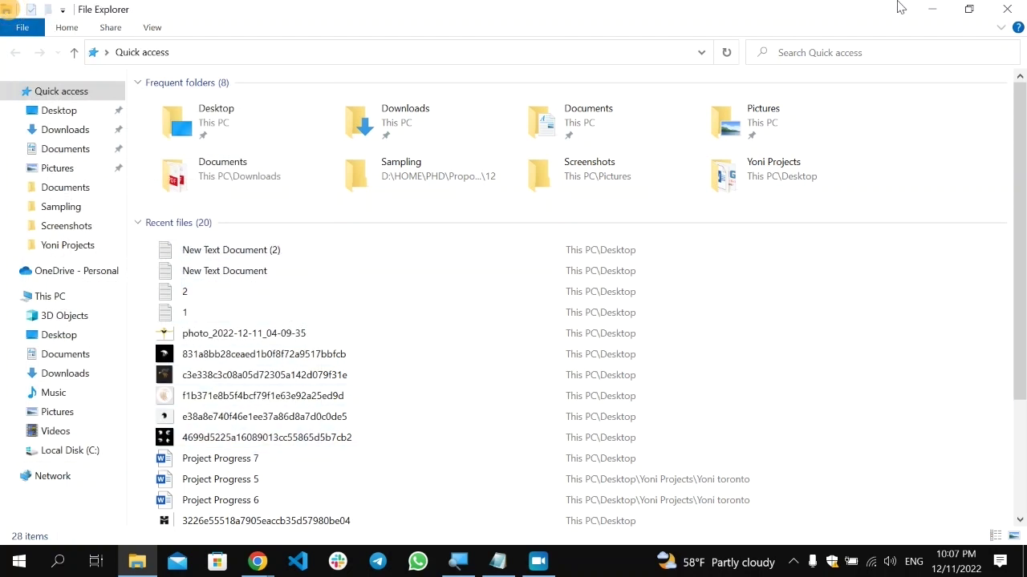
{"action": "left_click", "coordinate": [931, 8]}
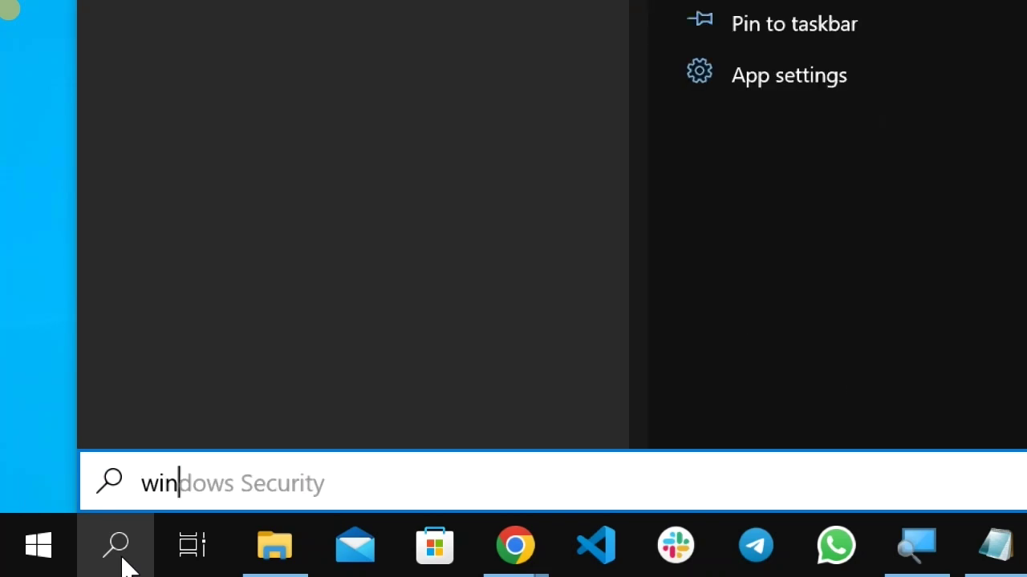
Search for 'security' and open the Windows Security app.
{"action": "type", "text": "securi"}
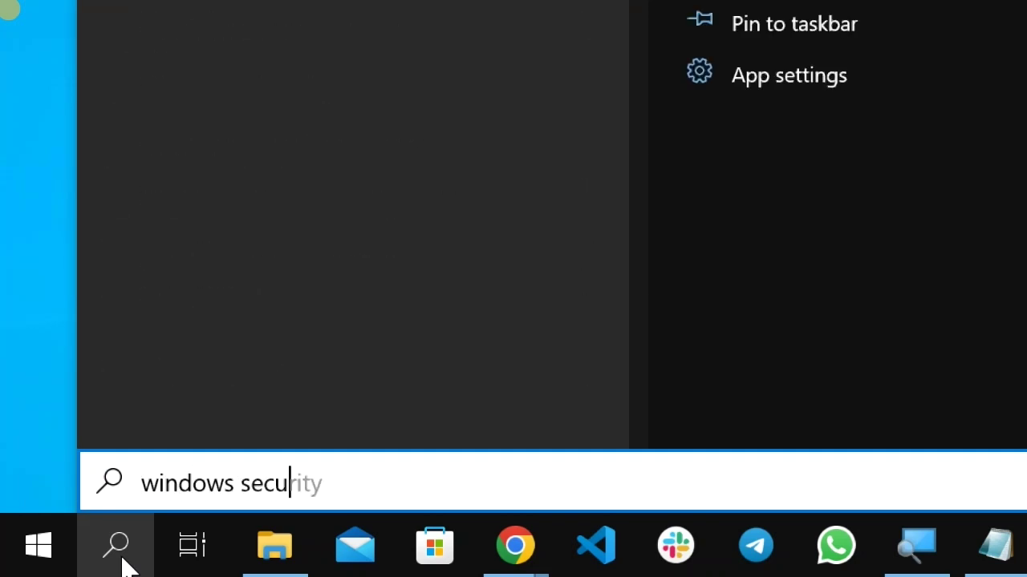
{"action": "type", "text": "ty"}
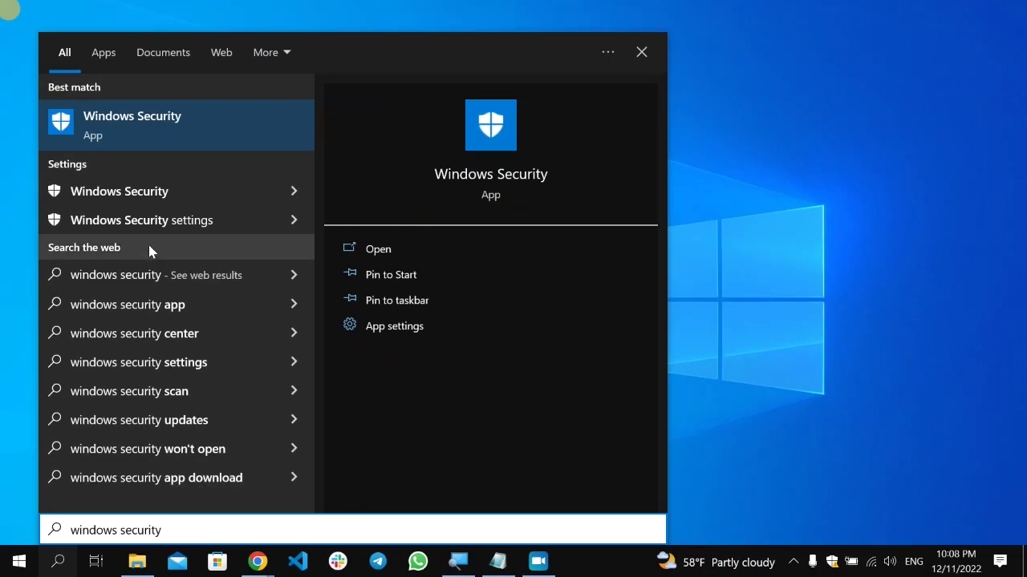
{"action": "left_click", "coordinate": [167, 134]}
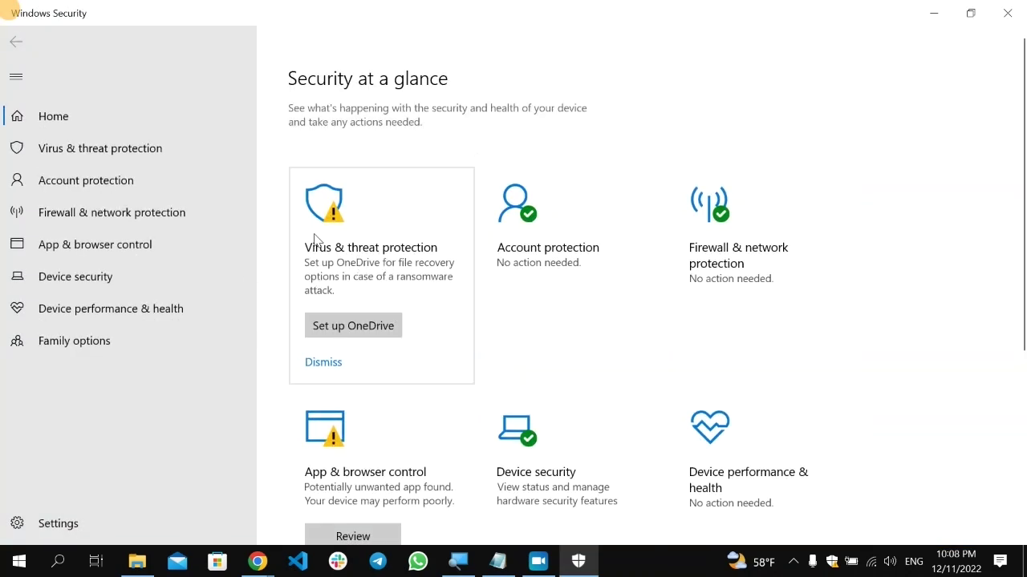
Go to Virus & threat protection and review the listed current threats.
{"action": "left_click", "coordinate": [388, 256]}
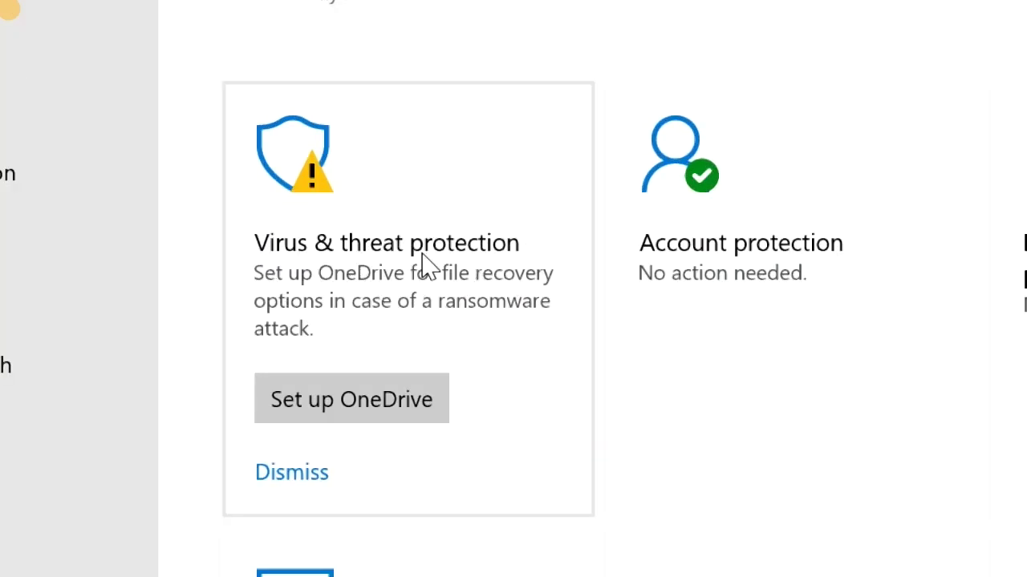
{"action": "left_click", "coordinate": [390, 257]}
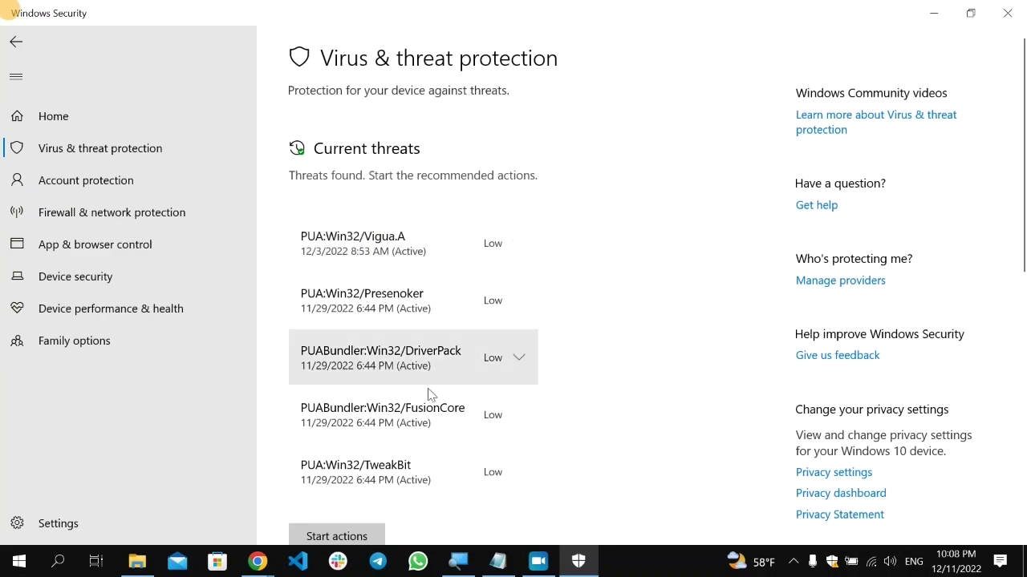
{"action": "scroll", "coordinate": [471, 373], "scroll_direction": "down", "scroll_amount": 5}
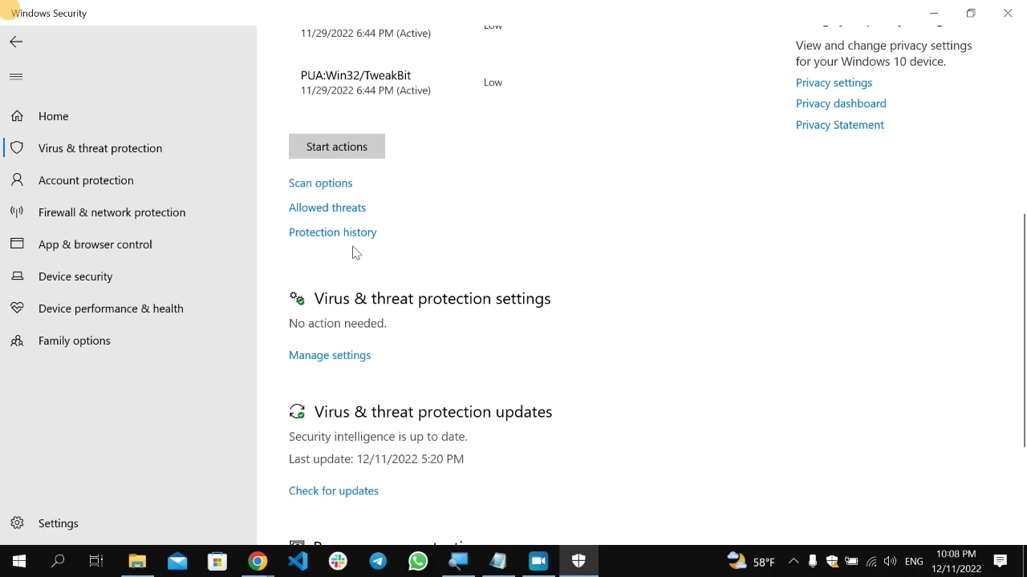
{"action": "left_click", "coordinate": [345, 192]}
Choose Full scan on the Scan options page and request Scan now.
{"action": "left_click", "coordinate": [344, 192]}
{"action": "left_click", "coordinate": [342, 191]}
{"action": "scroll", "coordinate": [356, 323], "scroll_direction": "down", "scroll_amount": 5}
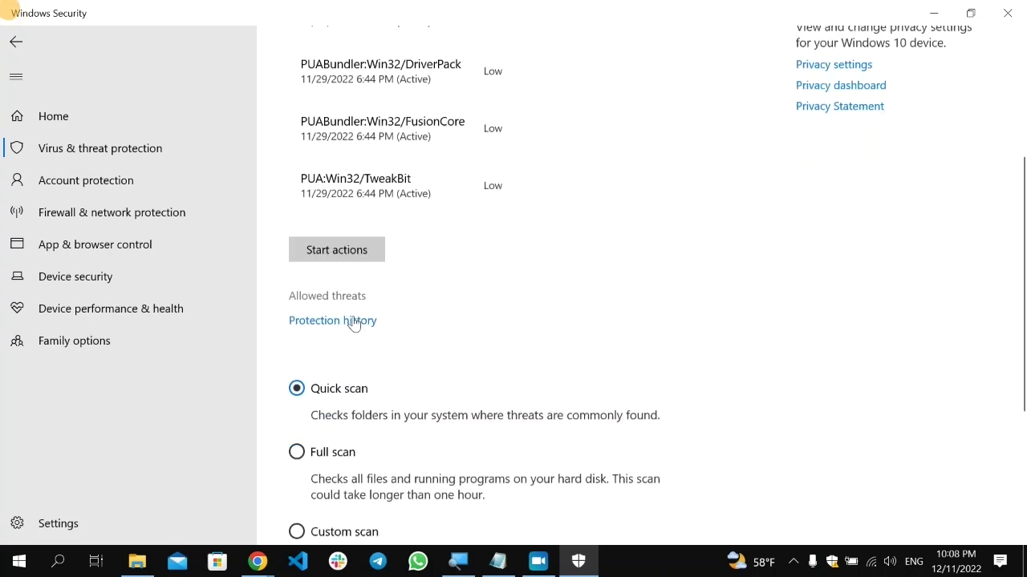
{"action": "scroll", "coordinate": [353, 297], "scroll_direction": "down", "scroll_amount": 1}
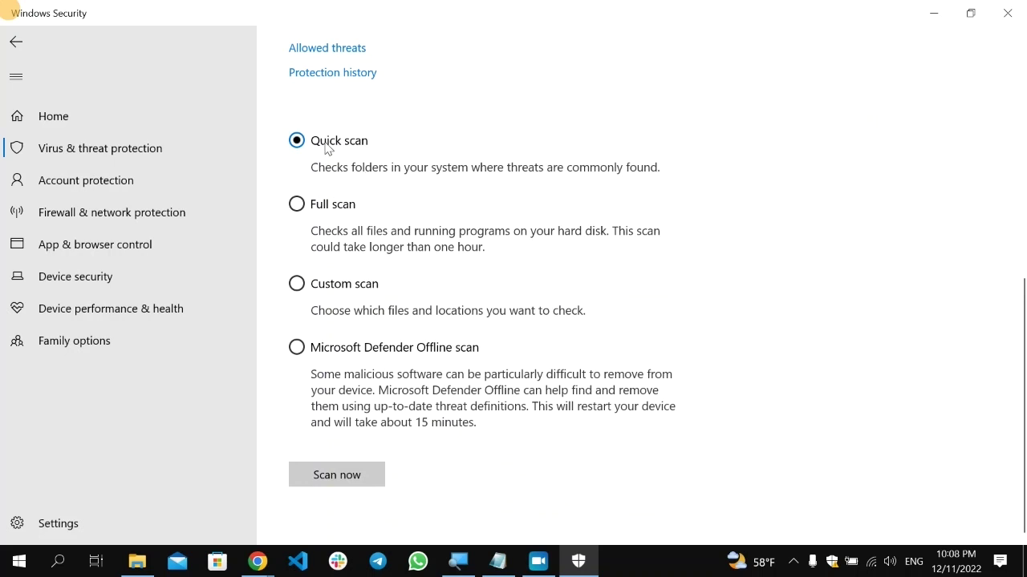
{"action": "left_click", "coordinate": [331, 197]}
{"action": "left_click", "coordinate": [297, 204]}
{"action": "left_click", "coordinate": [362, 478]}
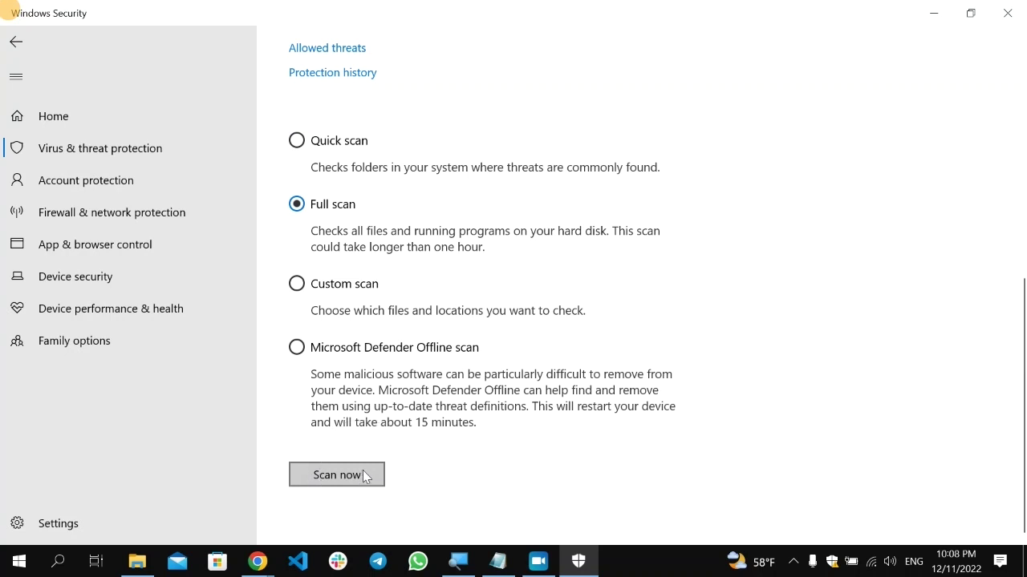